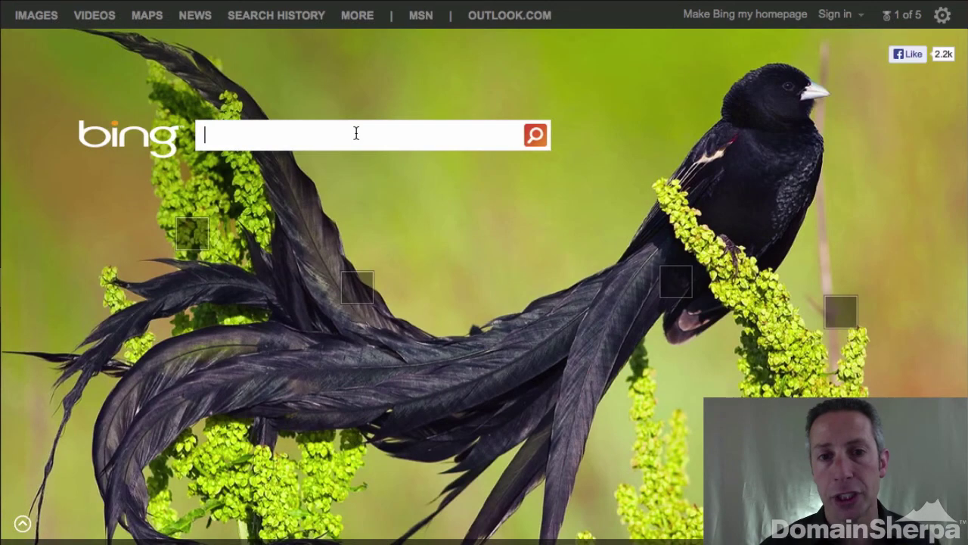
Search the web for "google adwords keyword planner" and open the Google AdWords Keyword Planner result
{"action": "type", "text": "google adwords "}
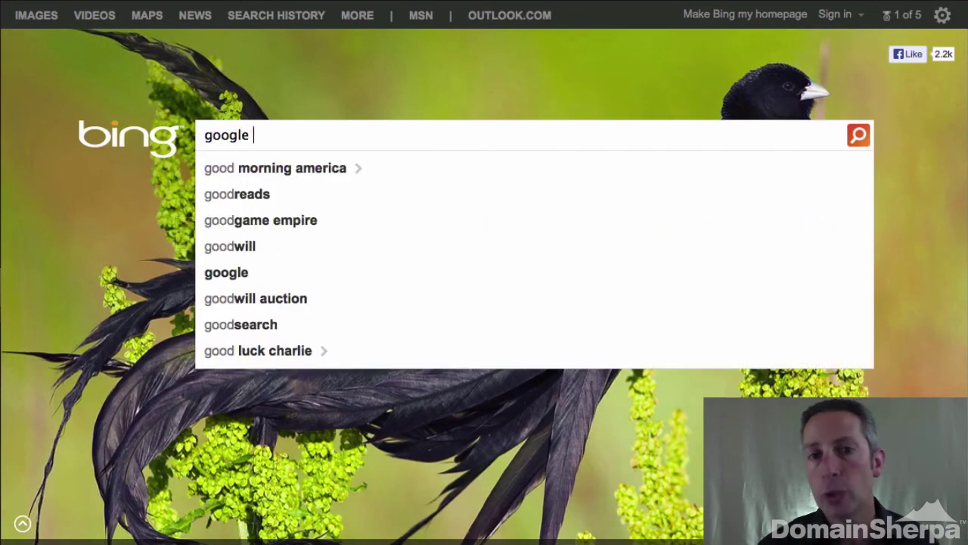
{"action": "type", "text": "keyword planner"}
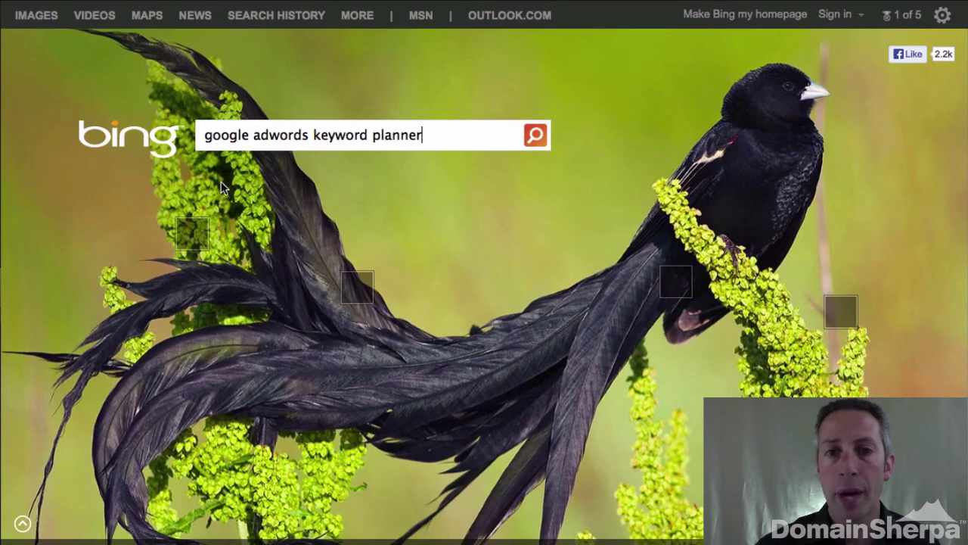
{"action": "key", "text": "Return"}
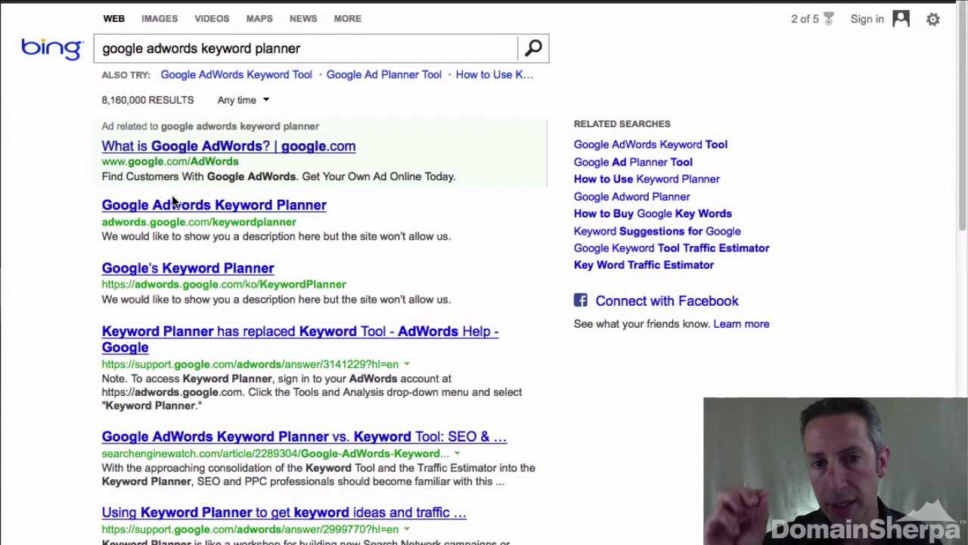
{"action": "left_click", "coordinate": [215, 210]}
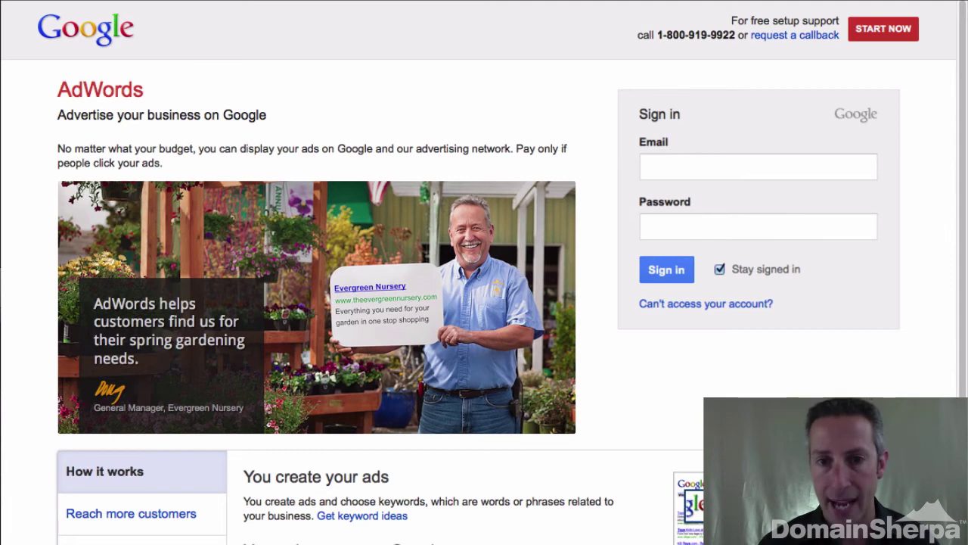
Sign in to the AdWords account with the account e-mail and password
{"action": "left_click", "coordinate": [895, 30]}
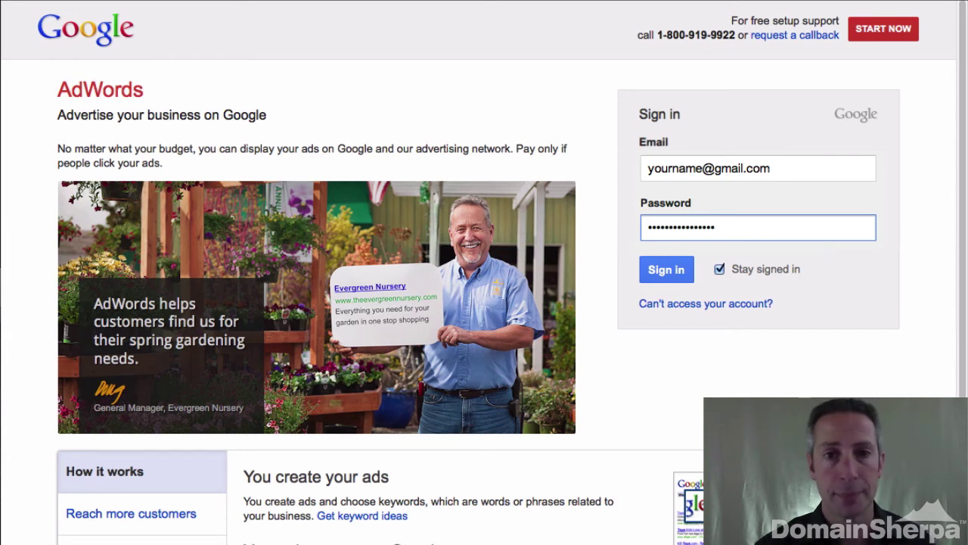
{"action": "key", "text": "Return"}
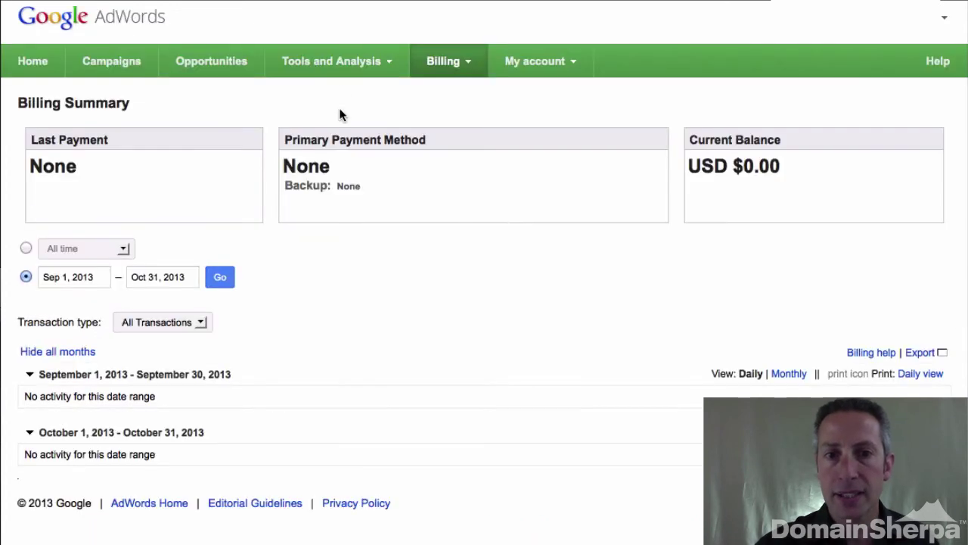
Open the Keyword Planner and expand the search for new keyword and ad group ideas
{"action": "mouse_move", "coordinate": [344, 70]}
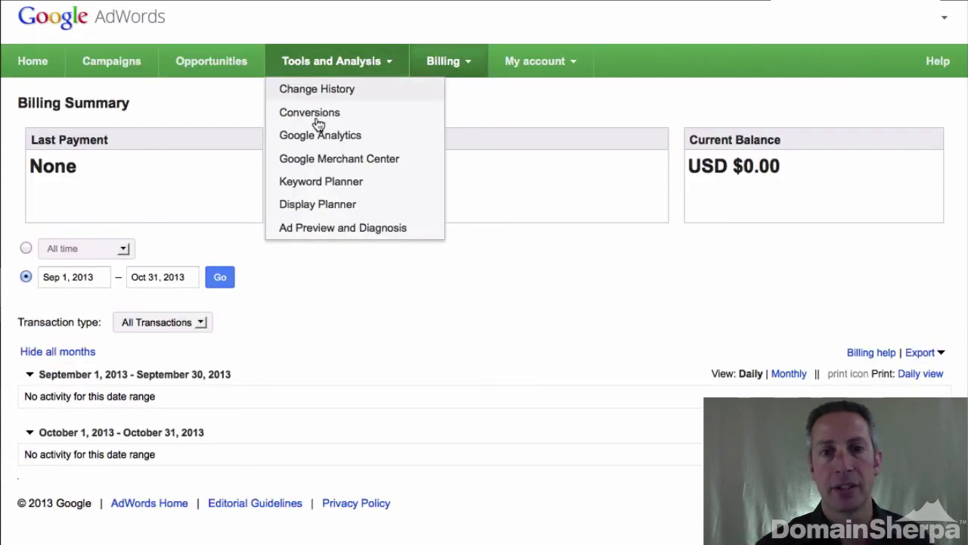
{"action": "left_click", "coordinate": [331, 184]}
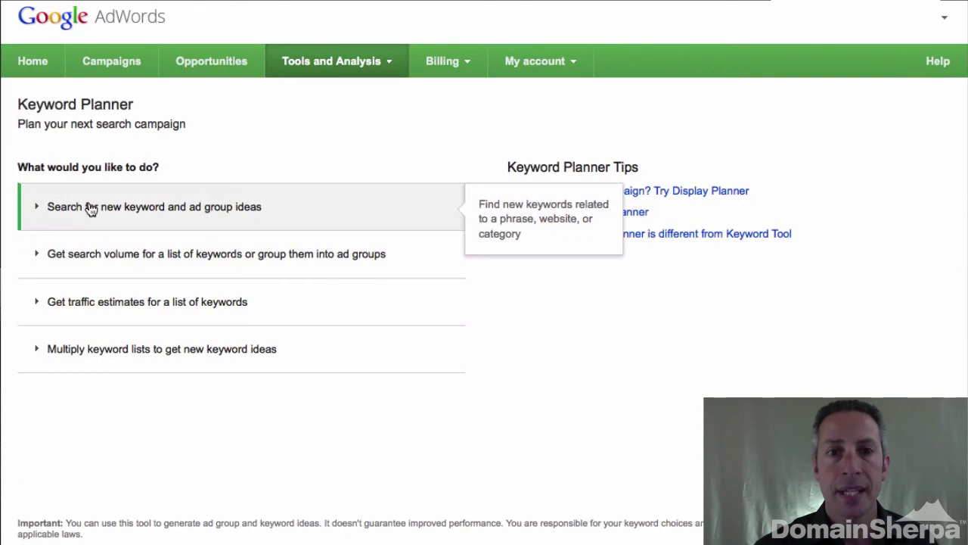
{"action": "left_click", "coordinate": [247, 219]}
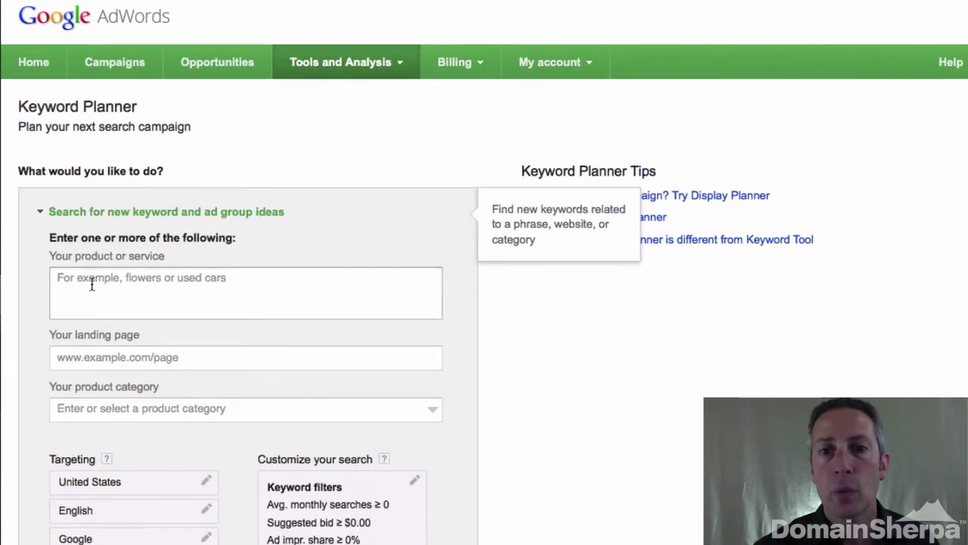
Enter "rental car" and "rental cars" on separate lines as the product or service
{"action": "left_click", "coordinate": [158, 283]}
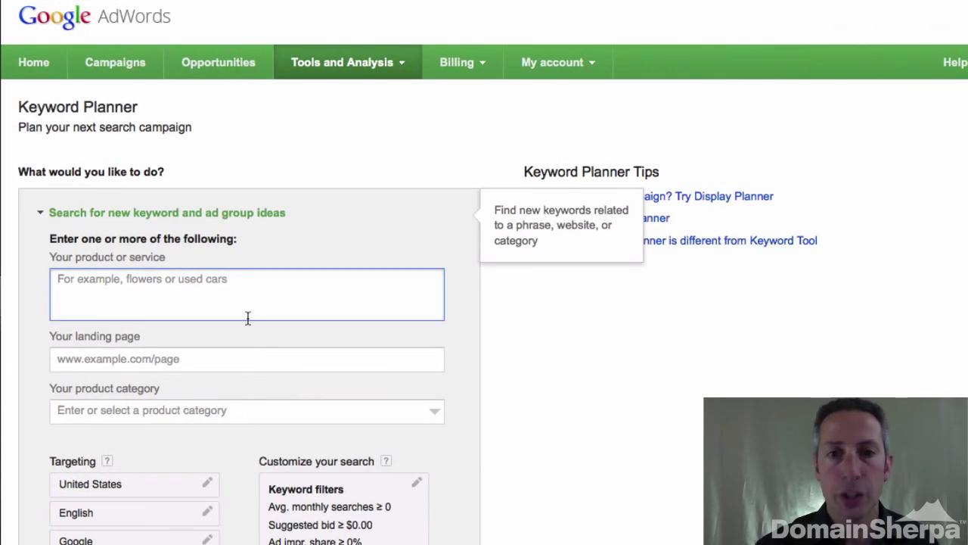
{"action": "type", "text": "rental car"}
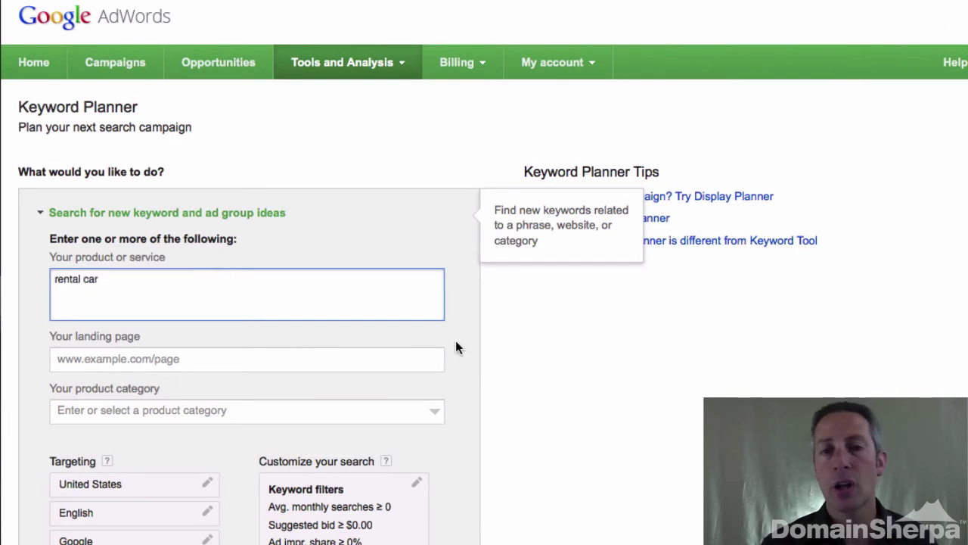
{"action": "scroll", "coordinate": [458, 342], "scroll_direction": "down", "scroll_amount": 3}
{"action": "scroll", "coordinate": [459, 346], "scroll_direction": "down", "scroll_amount": 2}
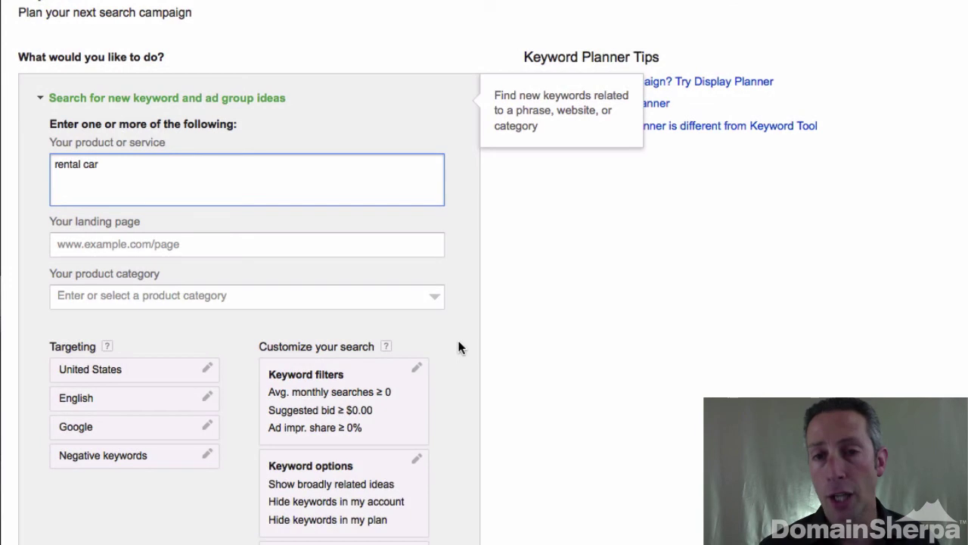
{"action": "scroll", "coordinate": [458, 346], "scroll_direction": "down", "scroll_amount": 1}
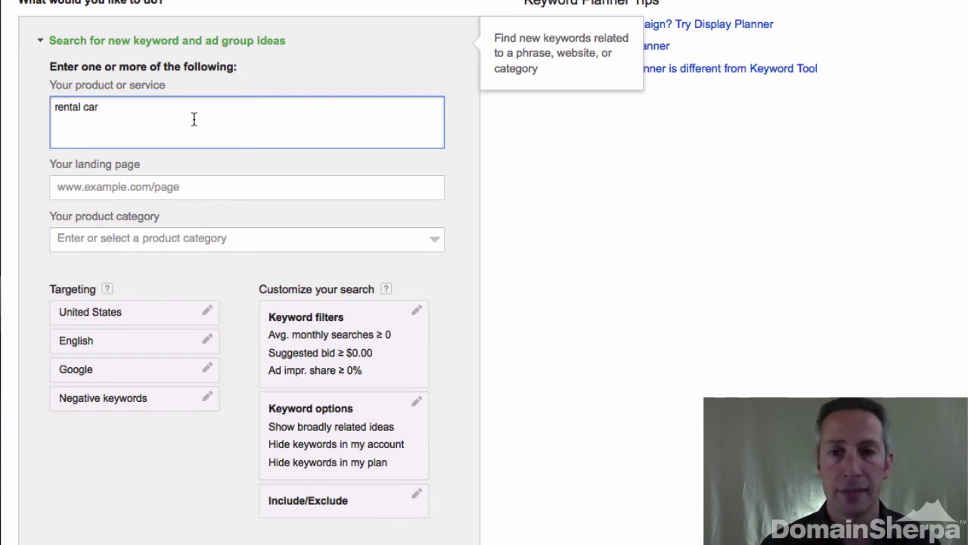
{"action": "key", "text": "Return"}
{"action": "type", "text": "rental cars"}
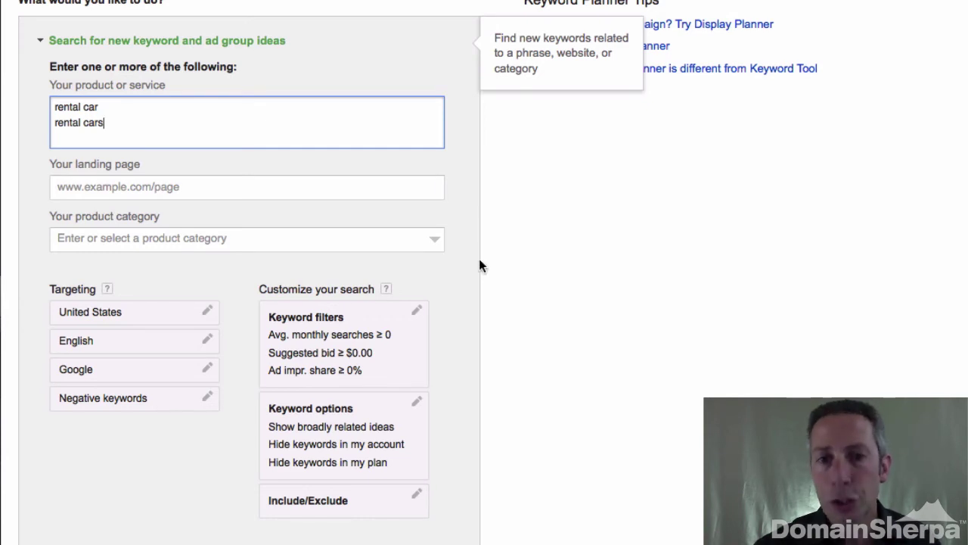
Rewrite the product or service entry on one line, separated by a comma, as "rental car, rental cars"
{"action": "scroll", "coordinate": [482, 267], "scroll_direction": "down", "scroll_amount": 2}
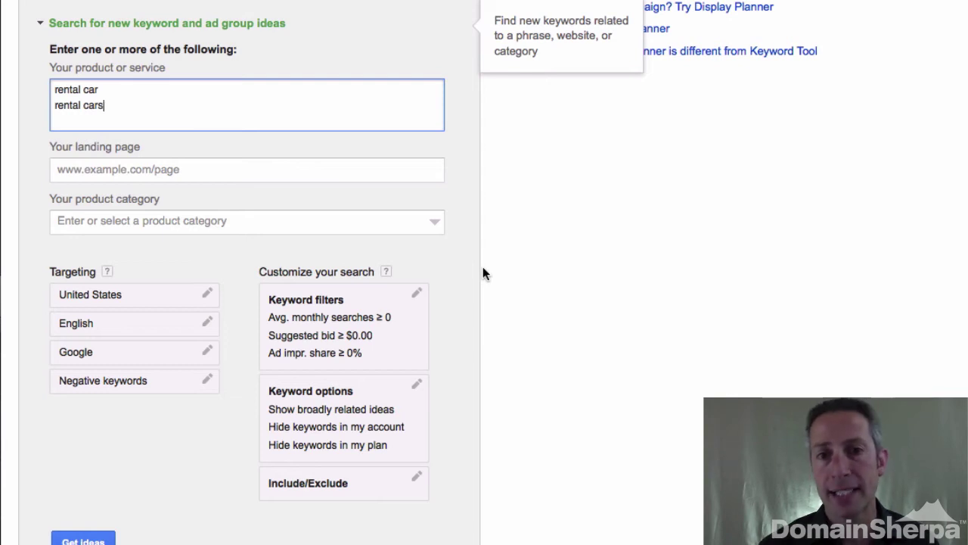
{"action": "key", "text": "BackSpace"}
{"action": "type", "text": ", rental cars"}
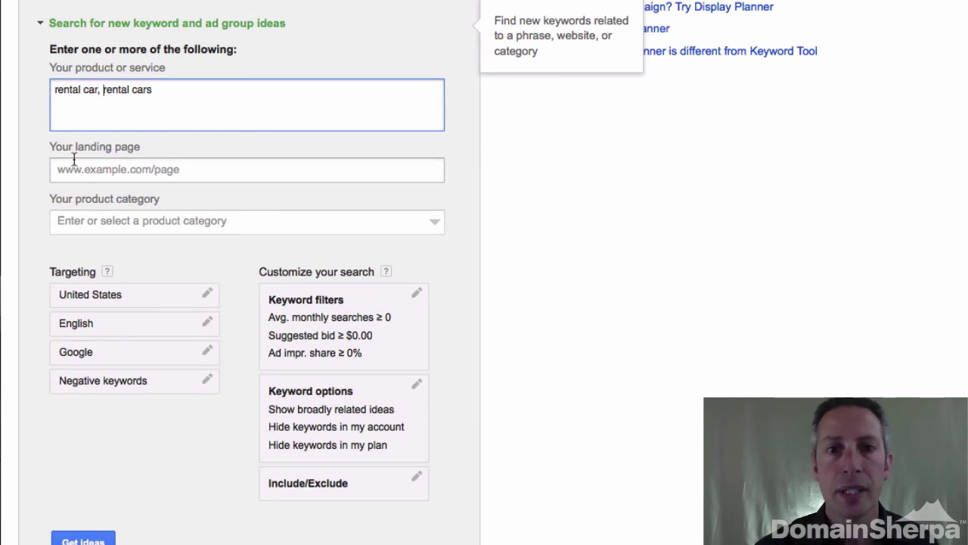
Remove the United States from the targeted locations and add it back as the target country
{"action": "left_click", "coordinate": [209, 295]}
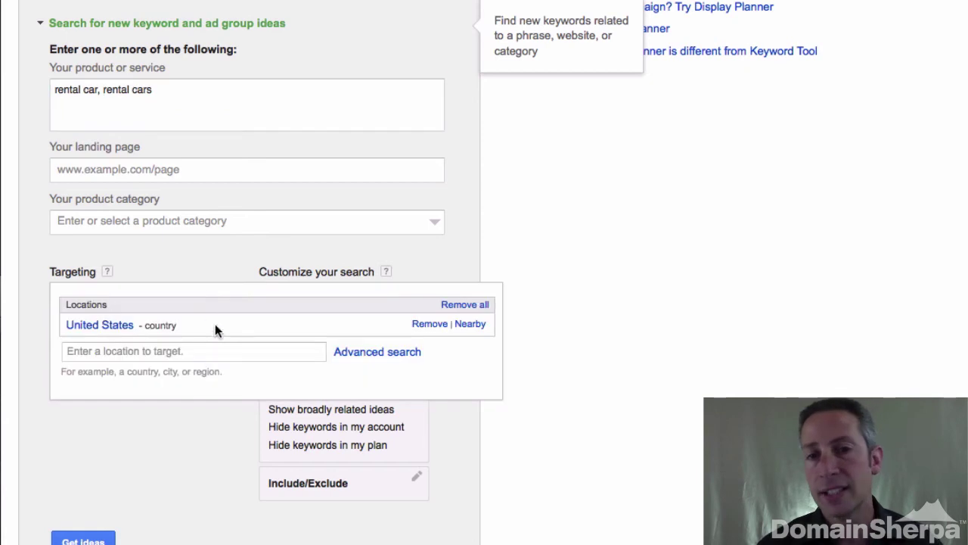
{"action": "left_click", "coordinate": [427, 324]}
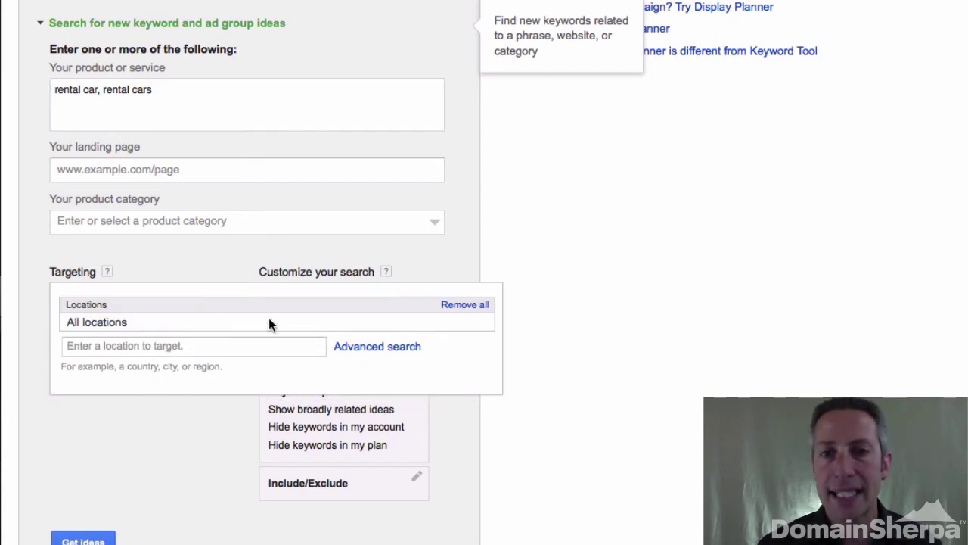
{"action": "left_click", "coordinate": [194, 345]}
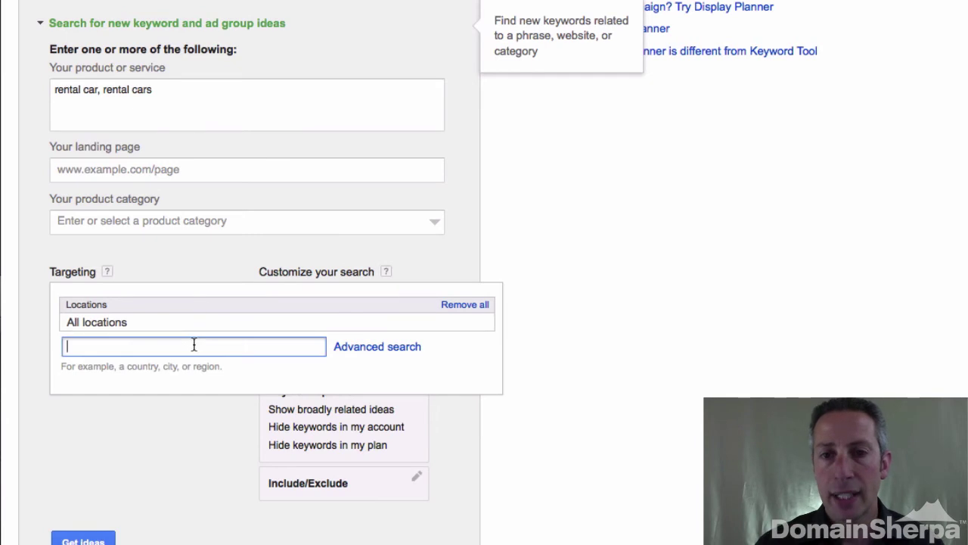
{"action": "type", "text": "united"}
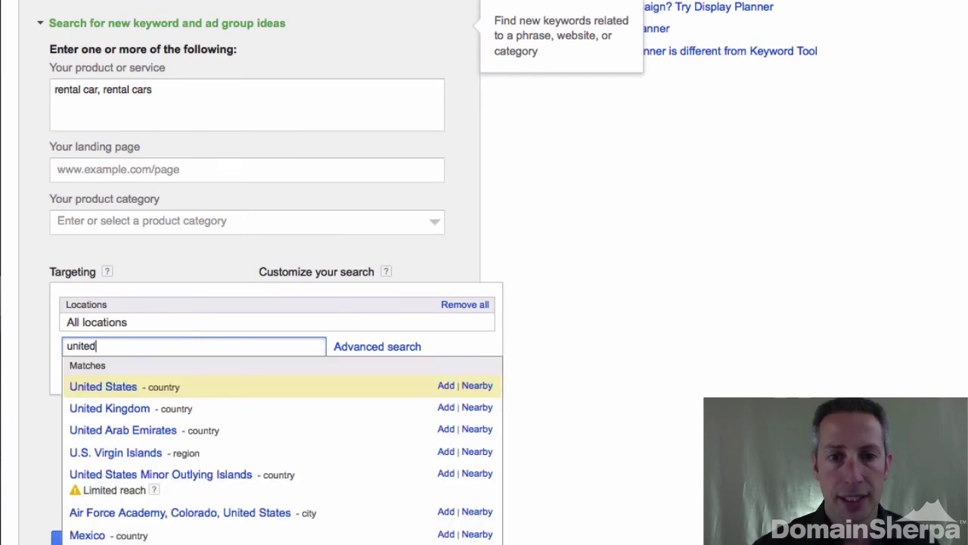
{"action": "key", "text": "Return"}
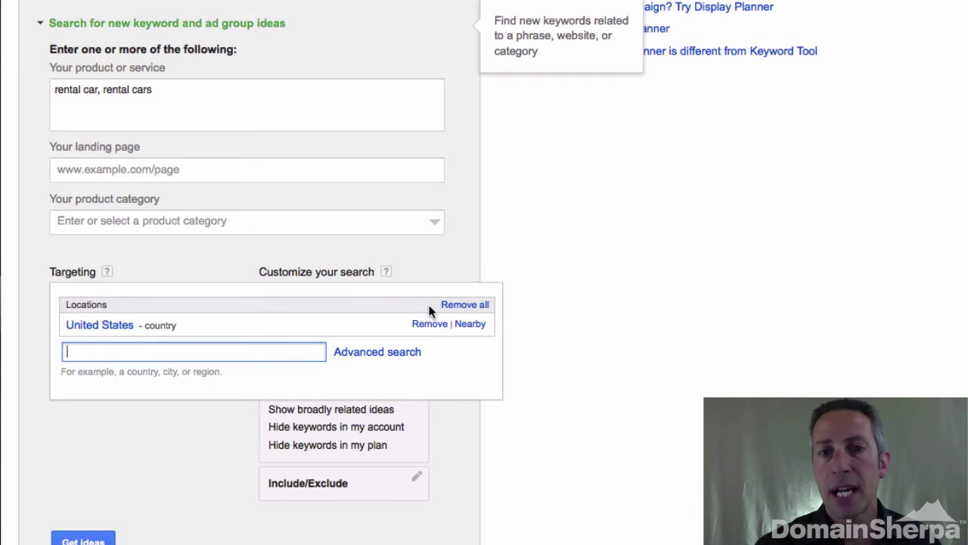
{"action": "left_click", "coordinate": [455, 264]}
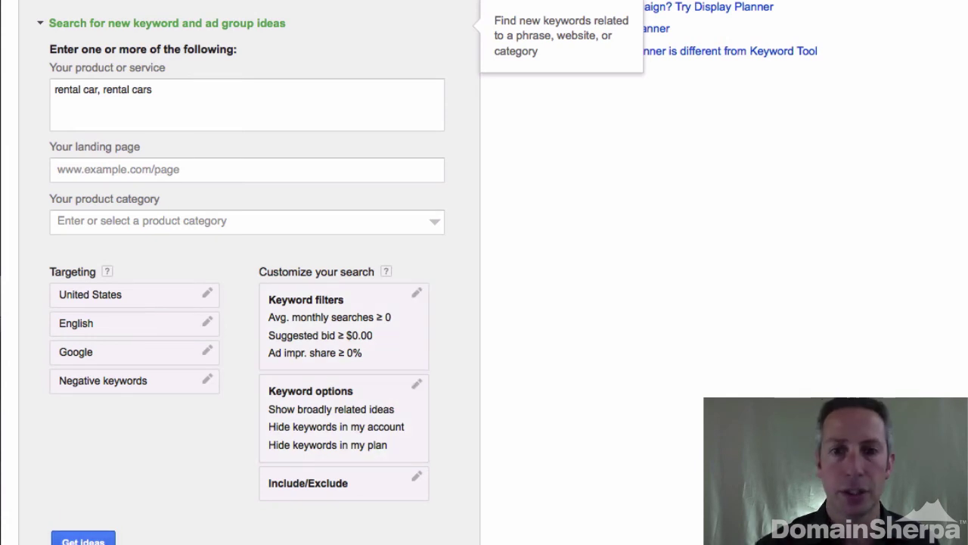
Get the ideas for the entered search terms and display the individual keyword ideas
{"action": "left_click", "coordinate": [85, 539]}
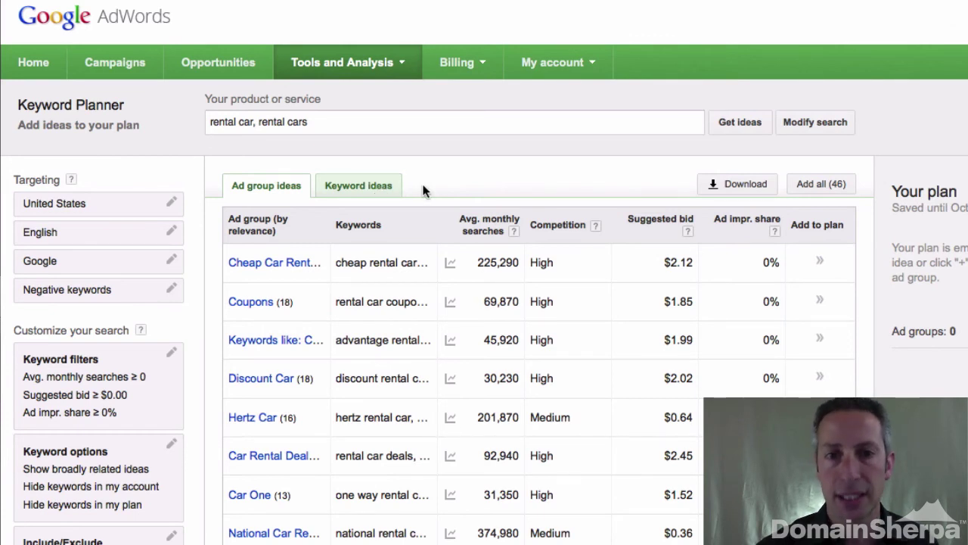
{"action": "left_click", "coordinate": [360, 193]}
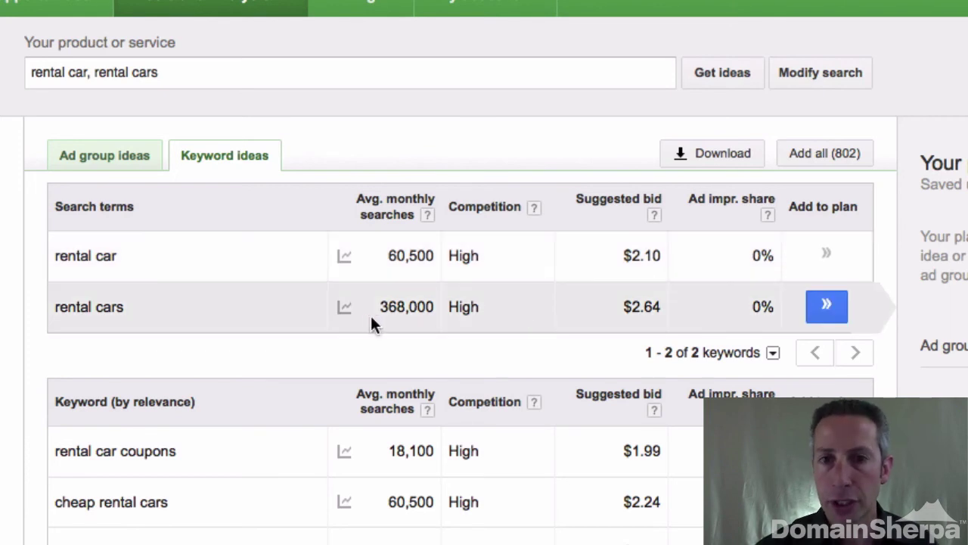
Examine the 12-month search volume charts for "rental cars" and "rental car" with United States targeting
{"action": "mouse_move", "coordinate": [344, 312]}
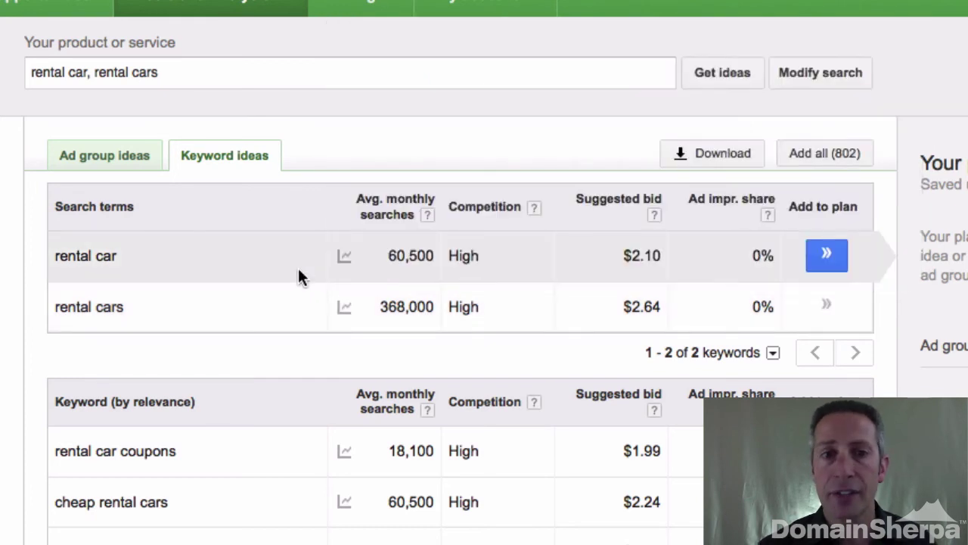
{"action": "mouse_move", "coordinate": [341, 254]}
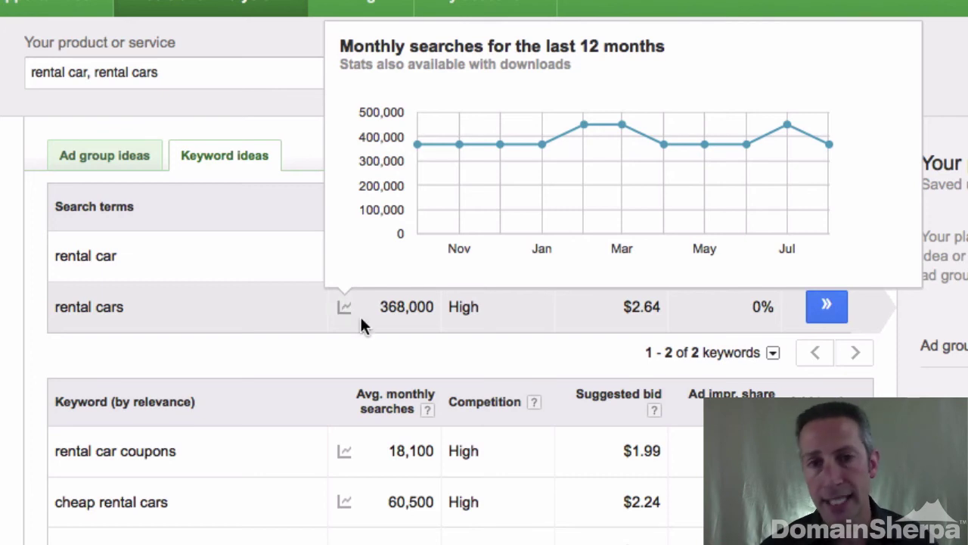
{"action": "left_click", "coordinate": [419, 338]}
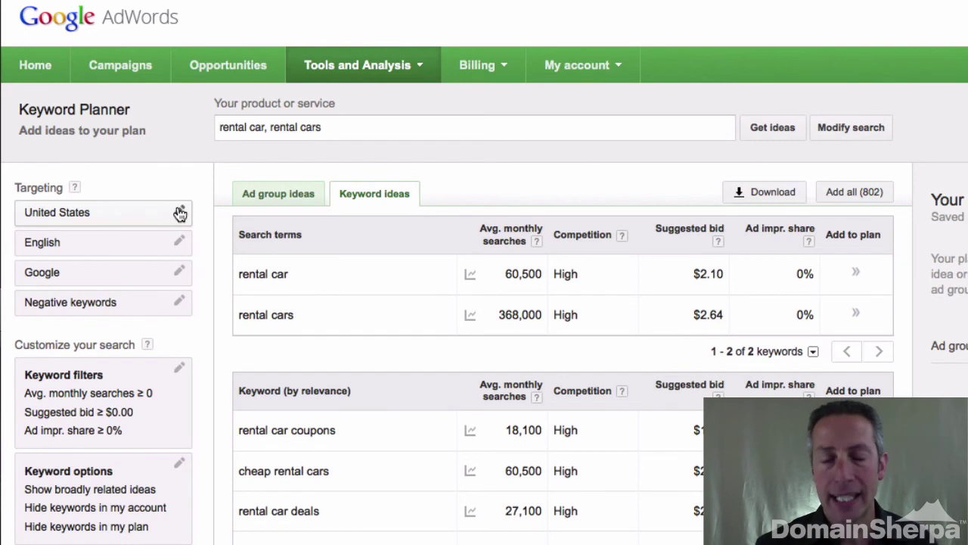
Replace the United States with India as the targeted country for the keyword ideas
{"action": "left_click", "coordinate": [180, 214]}
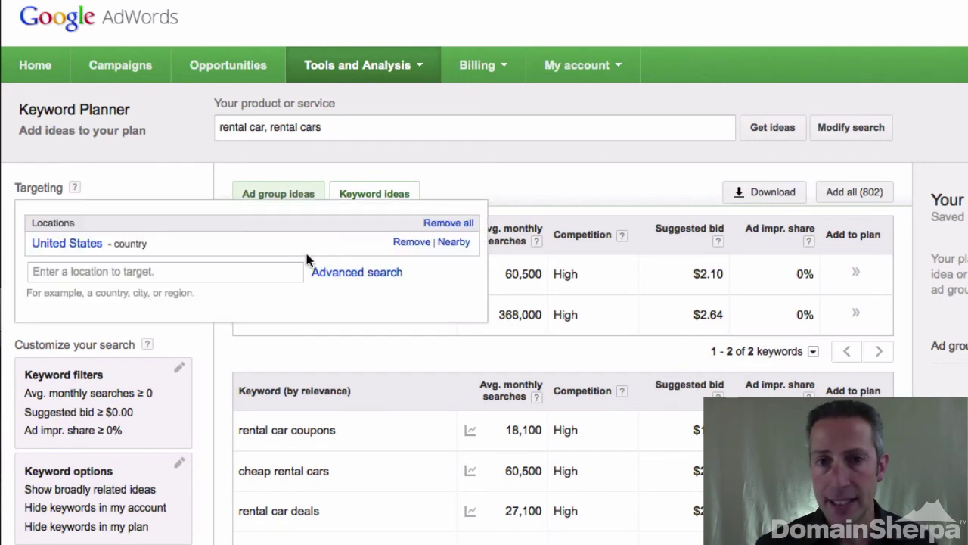
{"action": "left_click", "coordinate": [409, 242]}
{"action": "left_click", "coordinate": [173, 270]}
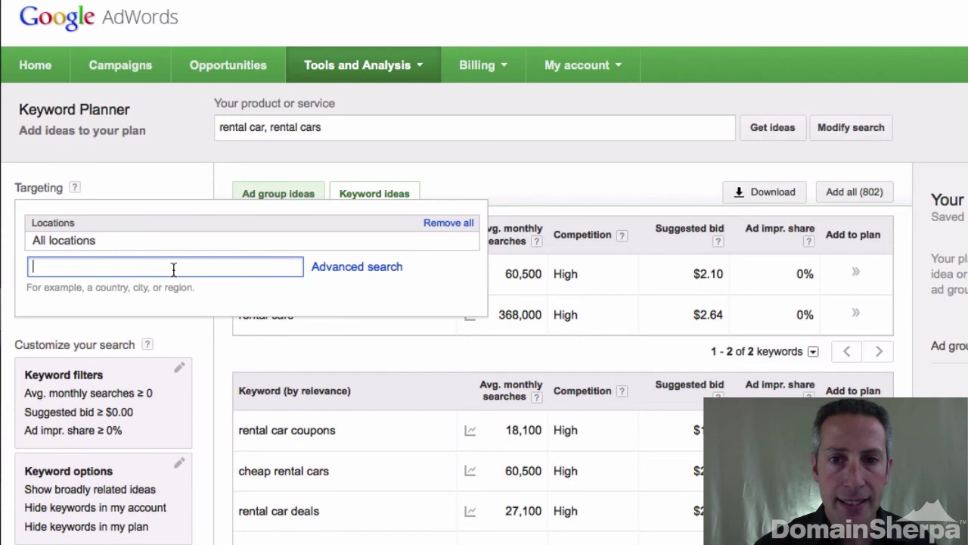
{"action": "type", "text": "india"}
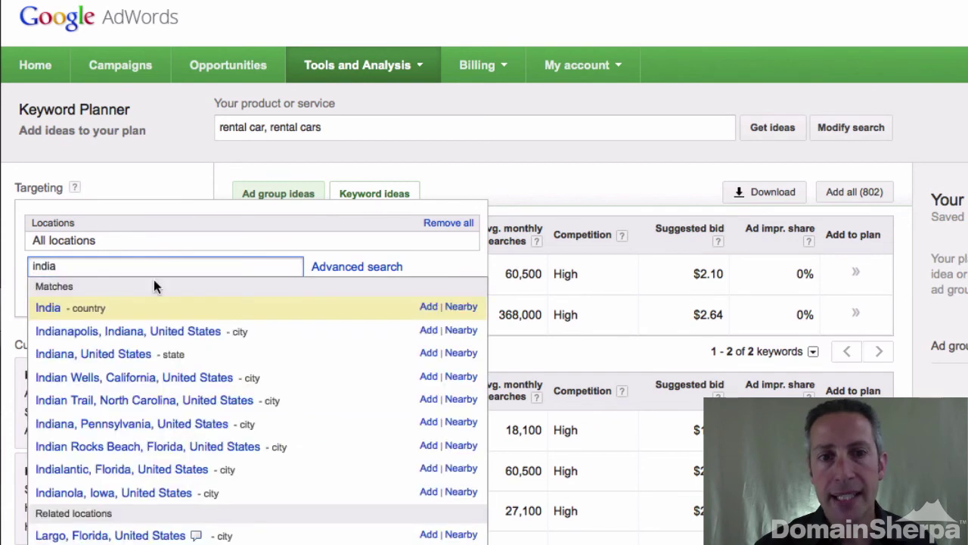
{"action": "left_click", "coordinate": [428, 306]}
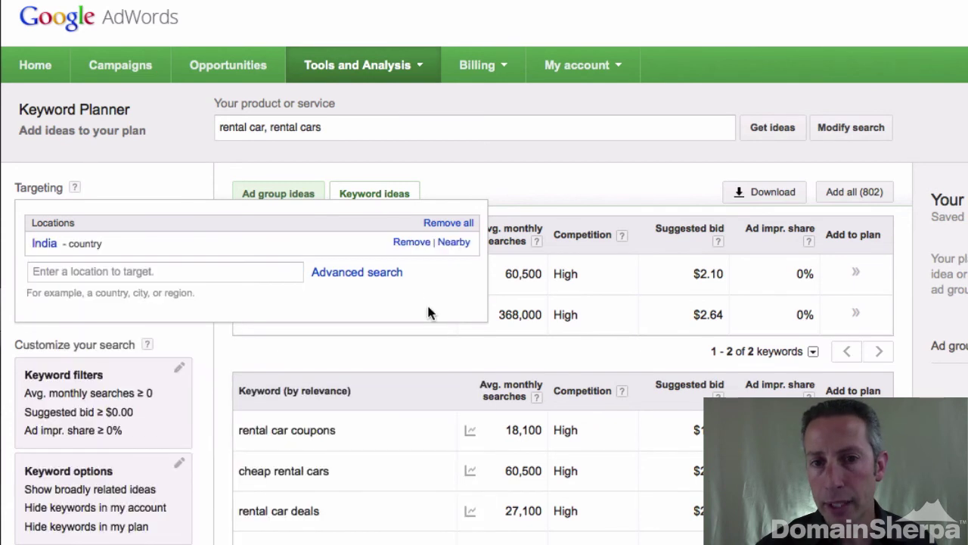
{"action": "left_click", "coordinate": [483, 168]}
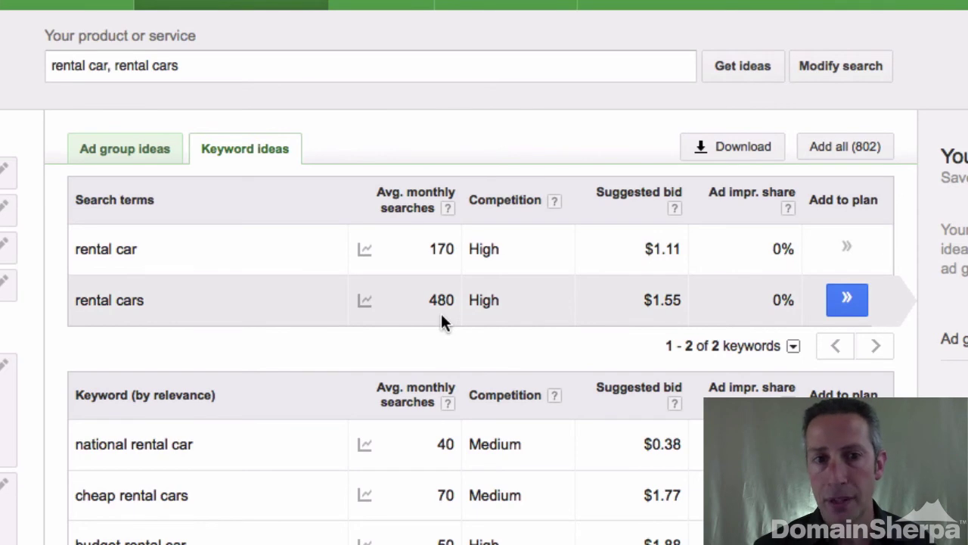
Examine the monthly search charts of "rental cars" and "rental car" for India
{"action": "mouse_move", "coordinate": [359, 299]}
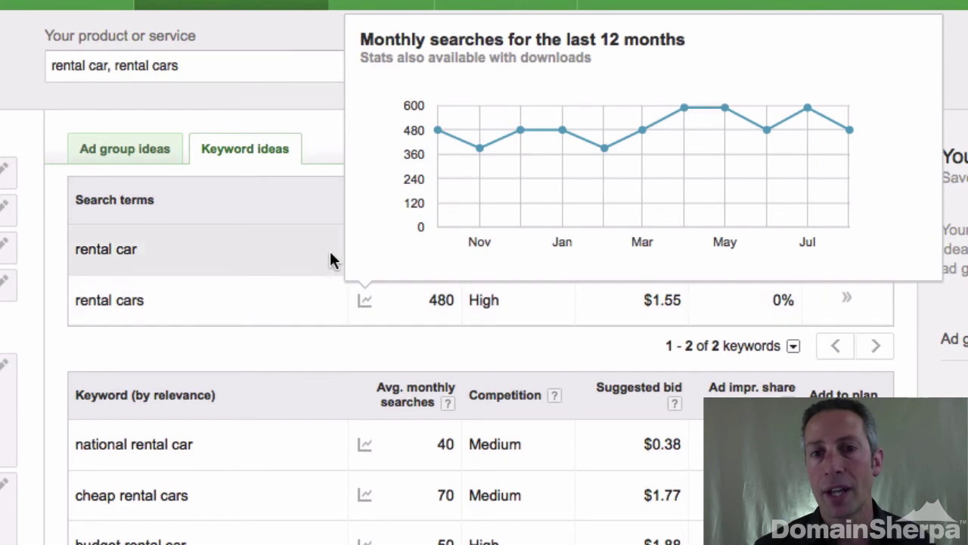
{"action": "mouse_move", "coordinate": [364, 253]}
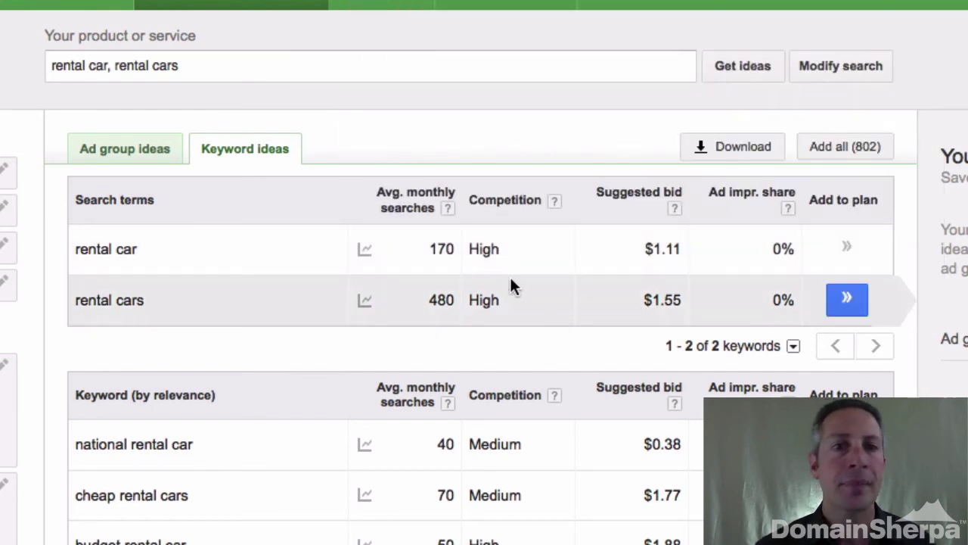
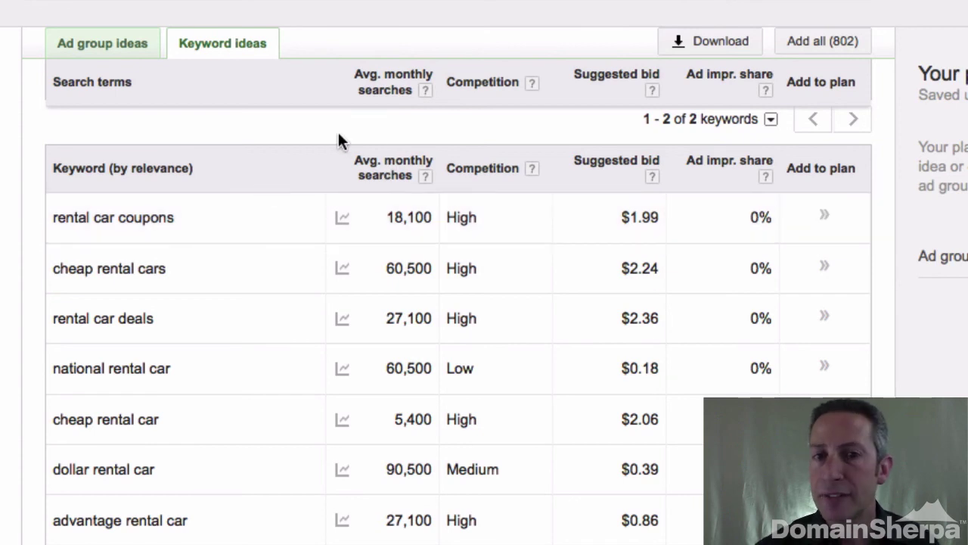
Sort the keyword ideas by average monthly searches from highest to lowest
{"action": "left_click", "coordinate": [376, 166]}
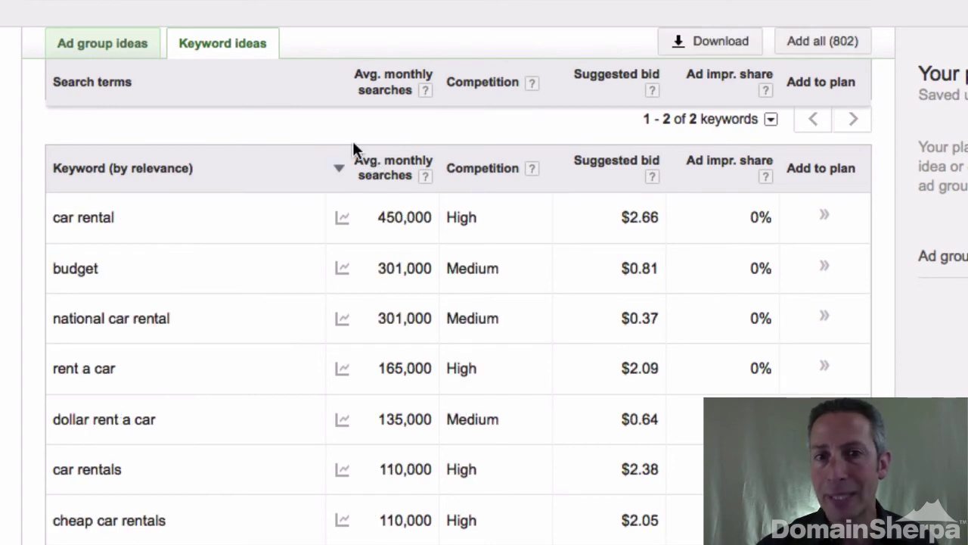
{"action": "left_click", "coordinate": [371, 161]}
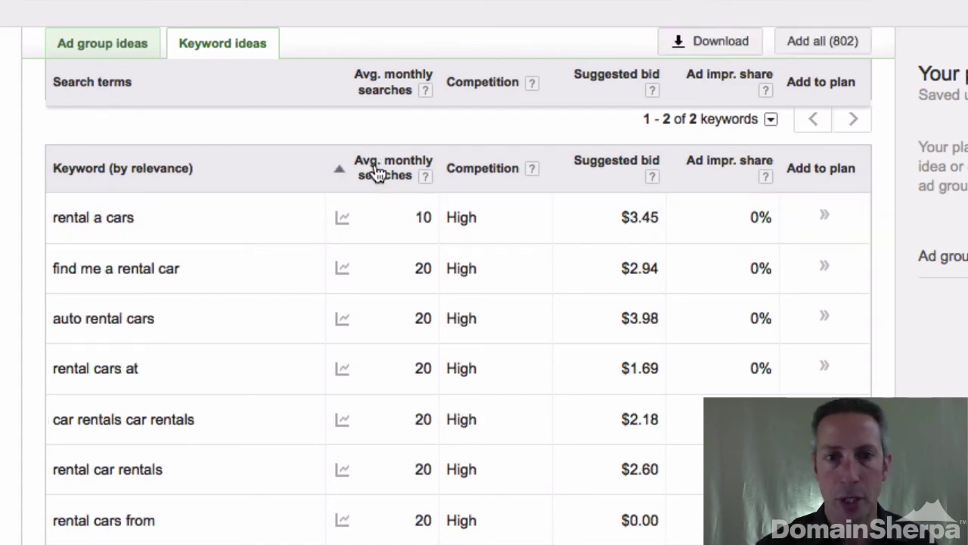
{"action": "left_click", "coordinate": [376, 172]}
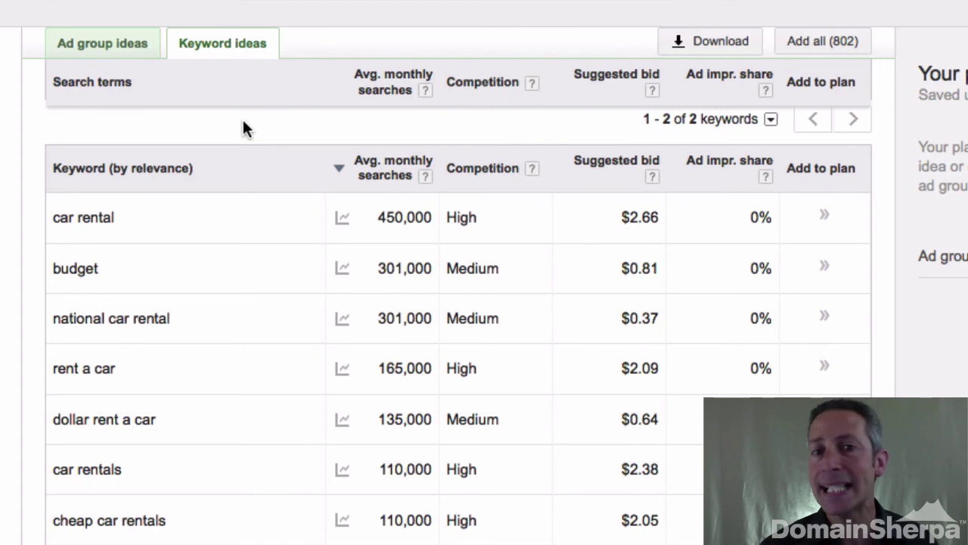
Filter the keyword ideas to at least 50000 average monthly searches and High competition
{"action": "mouse_move", "coordinate": [254, 239]}
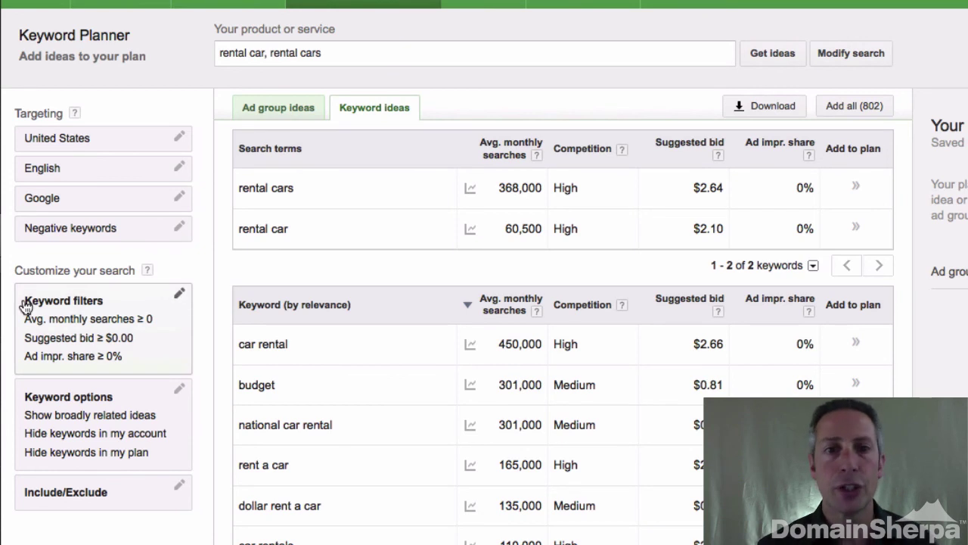
{"action": "left_click", "coordinate": [176, 294]}
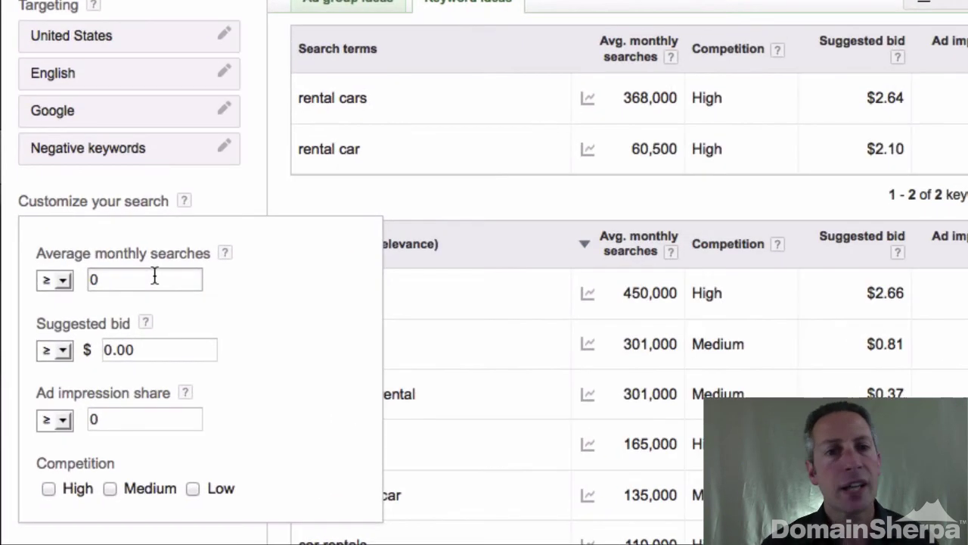
{"action": "left_click", "coordinate": [115, 330]}
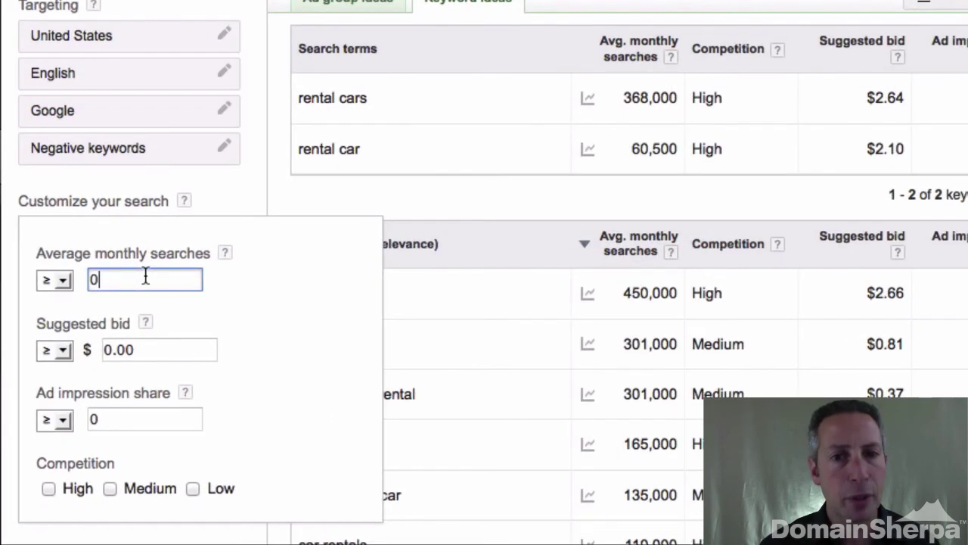
{"action": "left_click", "coordinate": [69, 282]}
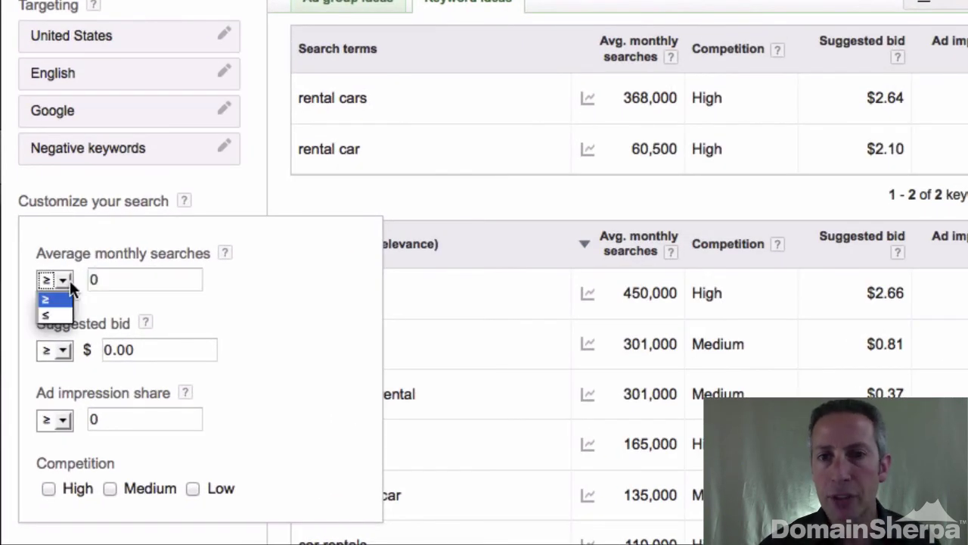
{"action": "left_click", "coordinate": [89, 279]}
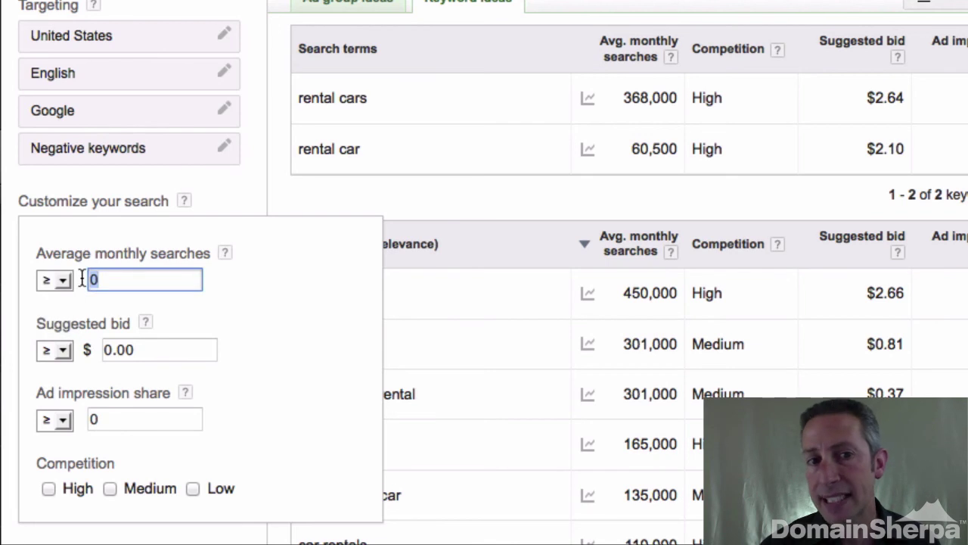
{"action": "key", "text": "BackSpace"}
{"action": "type", "text": "50000"}
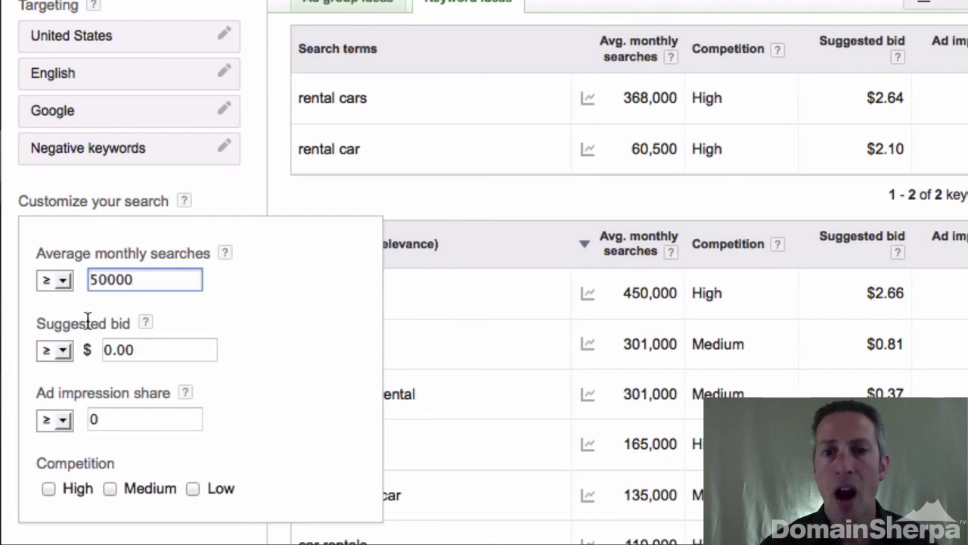
{"action": "left_click", "coordinate": [47, 486]}
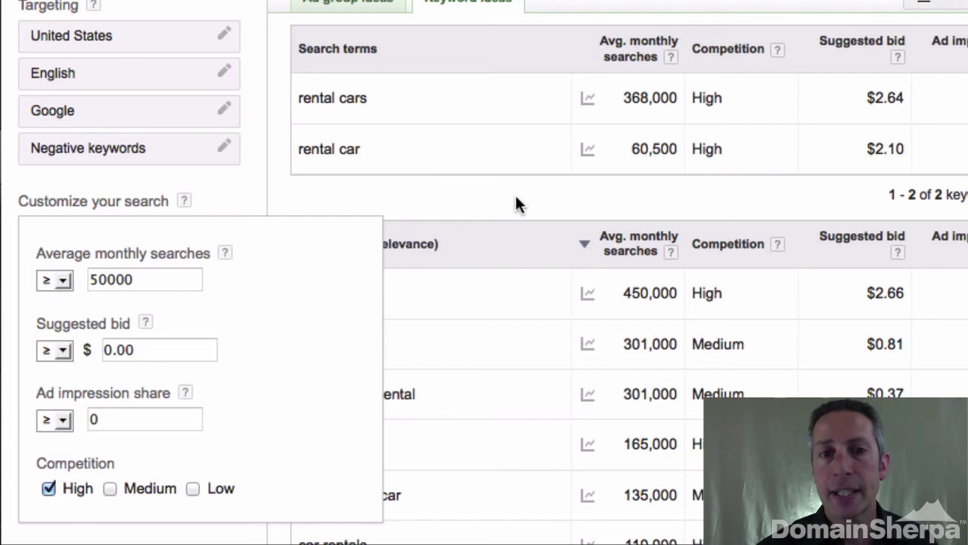
{"action": "left_click", "coordinate": [514, 193]}
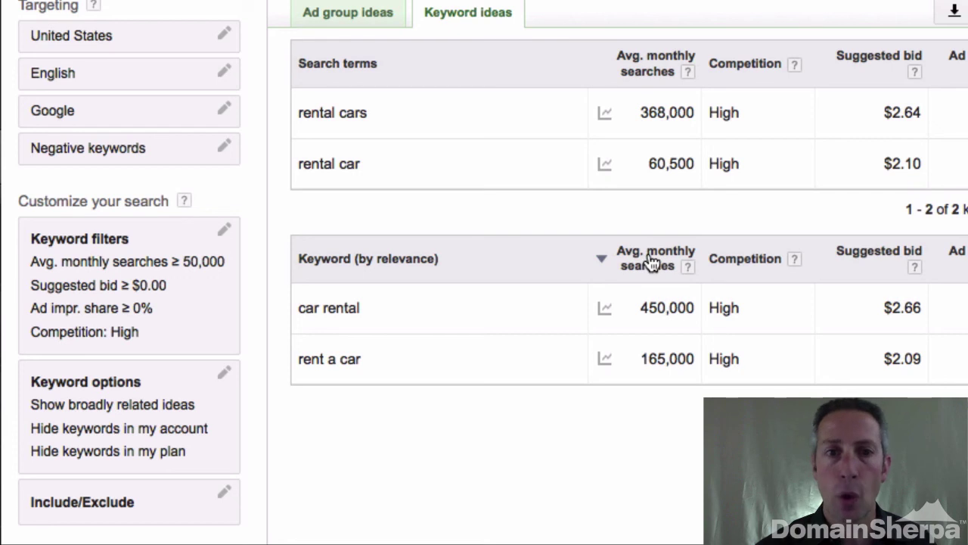
Change the average monthly searches filter to less than or equal to 50000 and look through the keyword ideas
{"action": "left_click", "coordinate": [224, 230]}
{"action": "left_click", "coordinate": [48, 280]}
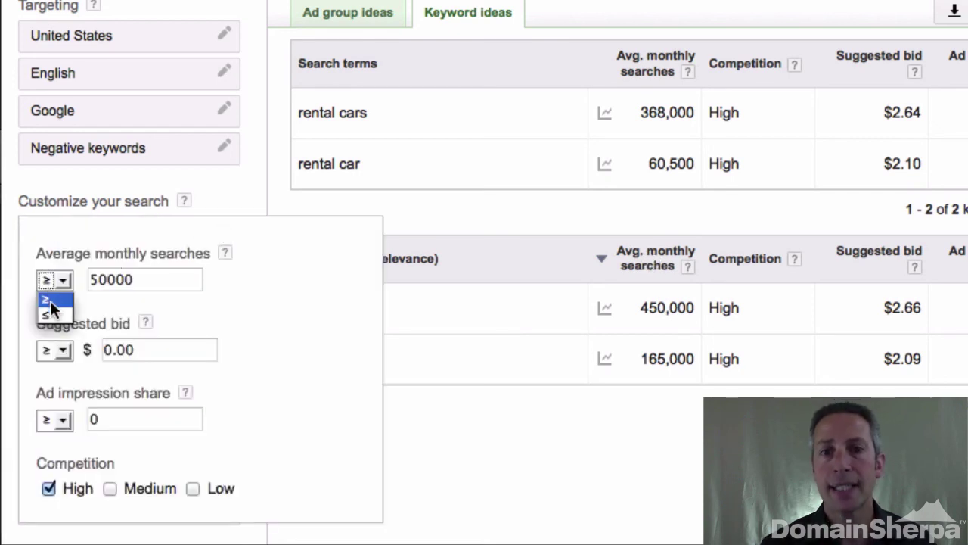
{"action": "left_click", "coordinate": [50, 308]}
{"action": "left_click", "coordinate": [419, 198]}
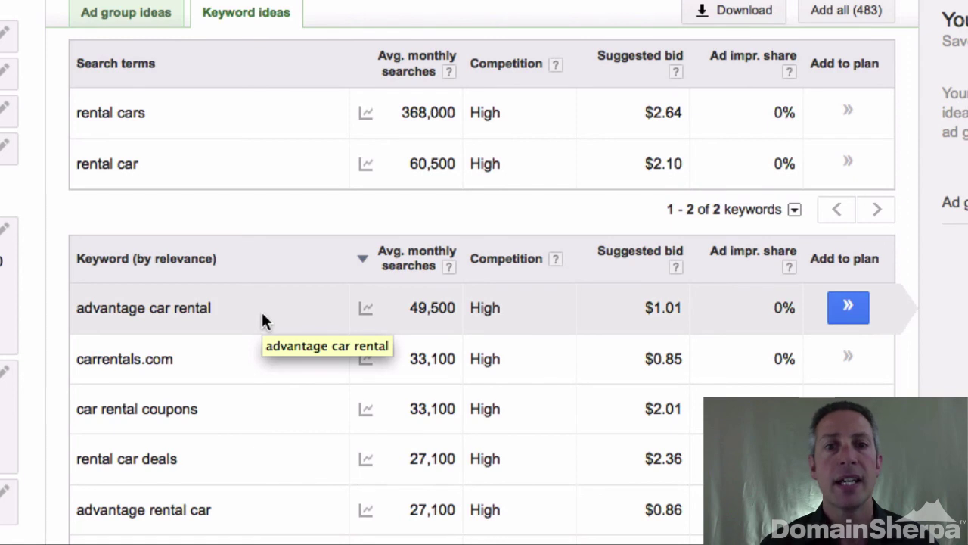
{"action": "scroll", "coordinate": [261, 313], "scroll_direction": "down", "scroll_amount": 1}
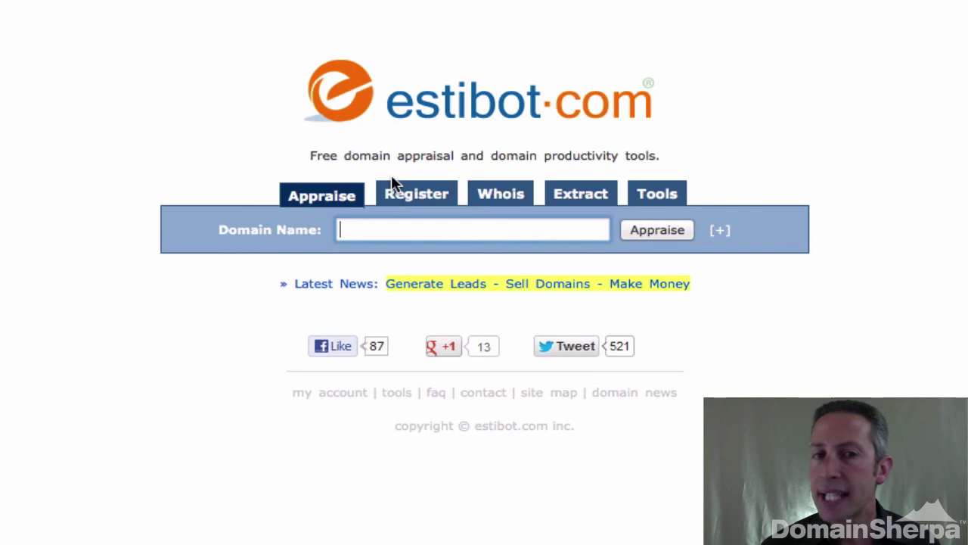
Switch to estibot.com and appraise the domain carrental.com
{"action": "type", "text": "carrental.com"}
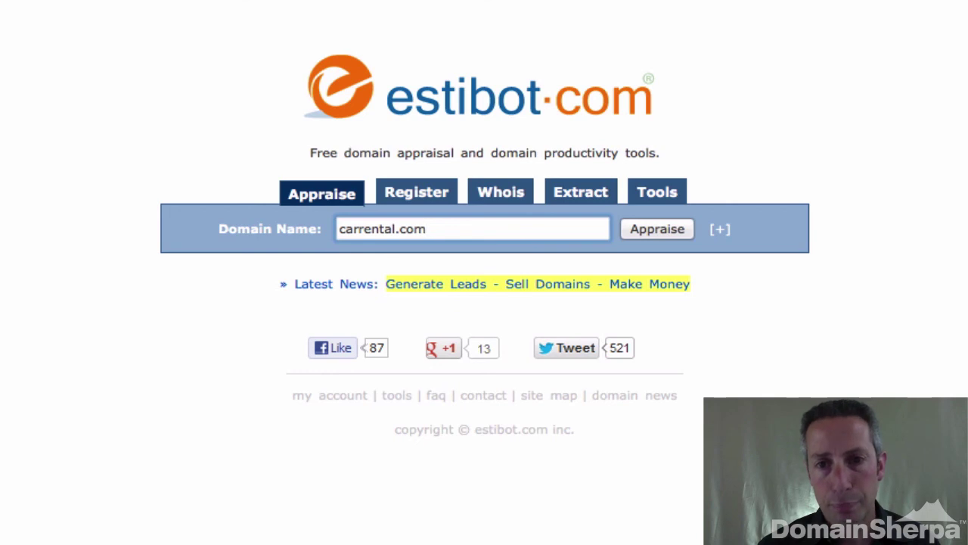
{"action": "left_click", "coordinate": [824, 147]}
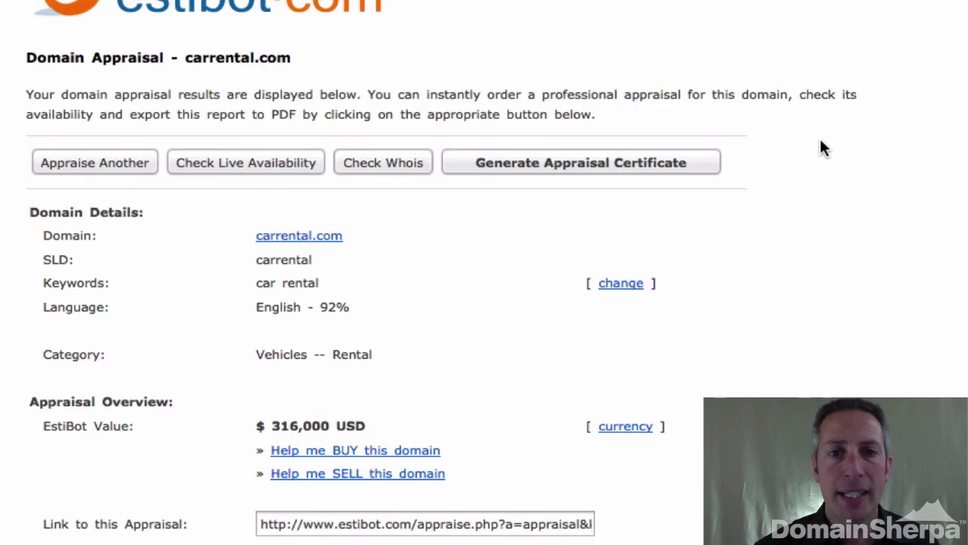
Examine the carrental.com appraisal report, highlighting the last exact-match monthly search stats for "car rental", and return to the appraisal overview
{"action": "scroll", "coordinate": [676, 264], "scroll_direction": "down", "scroll_amount": 3}
{"action": "scroll", "coordinate": [676, 264], "scroll_direction": "down", "scroll_amount": 20}
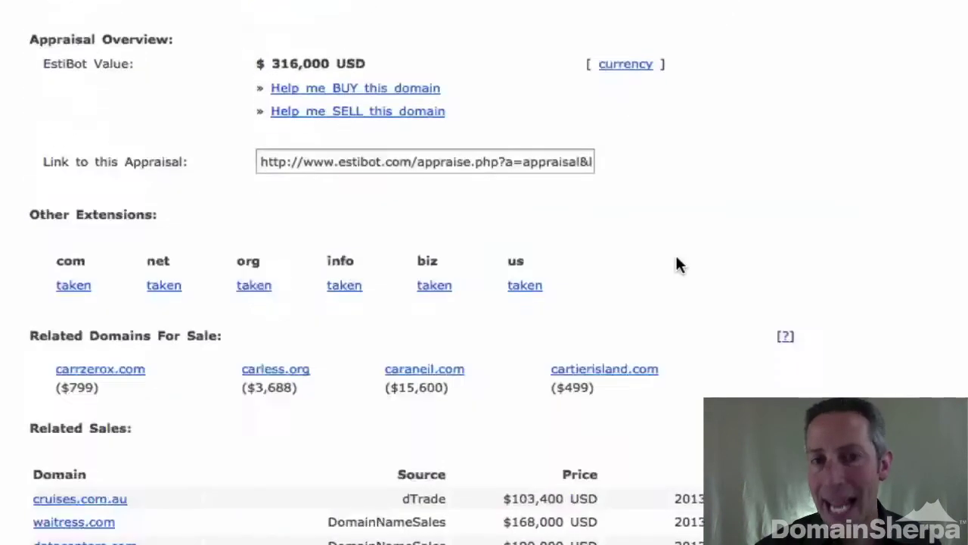
{"action": "scroll", "coordinate": [676, 257], "scroll_direction": "down", "scroll_amount": 4}
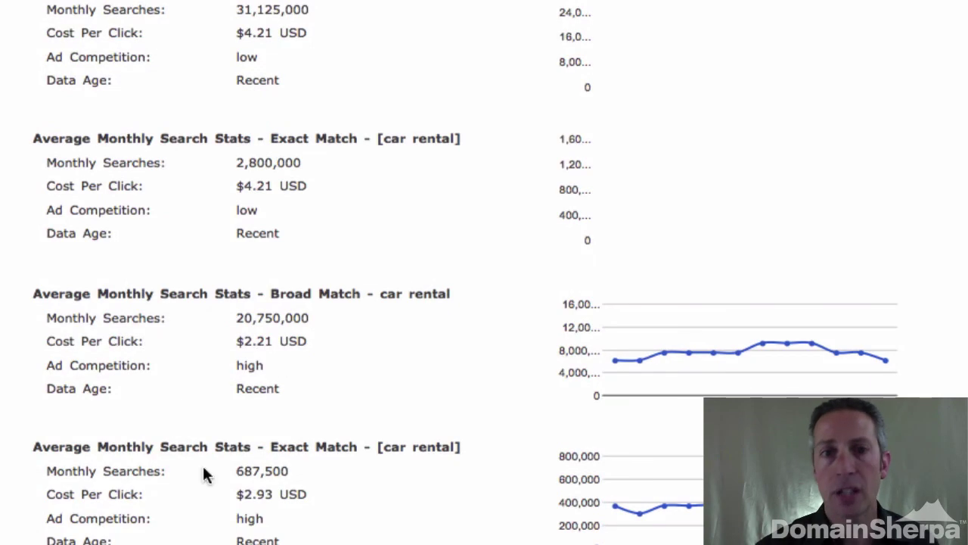
{"action": "left_click_drag", "start_coordinate": [46, 463], "coordinate": [295, 541]}
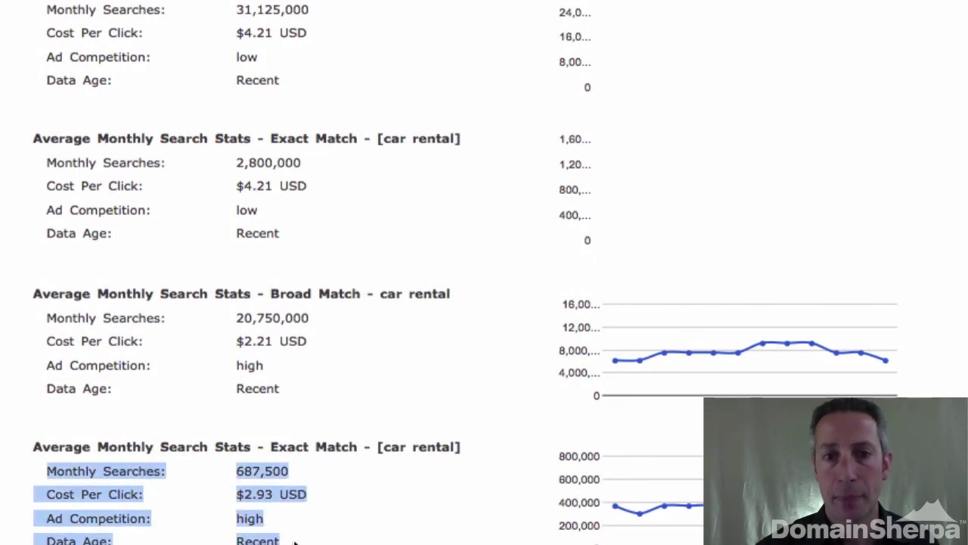
{"action": "scroll", "coordinate": [368, 522], "scroll_direction": "down", "scroll_amount": 2}
{"action": "left_click_drag", "start_coordinate": [337, 456], "coordinate": [31, 364]}
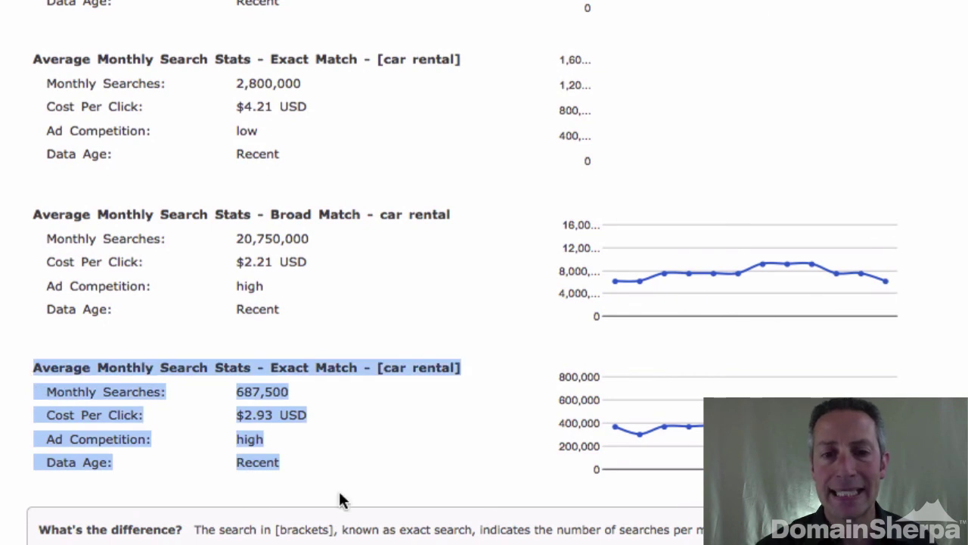
{"action": "left_click", "coordinate": [371, 460]}
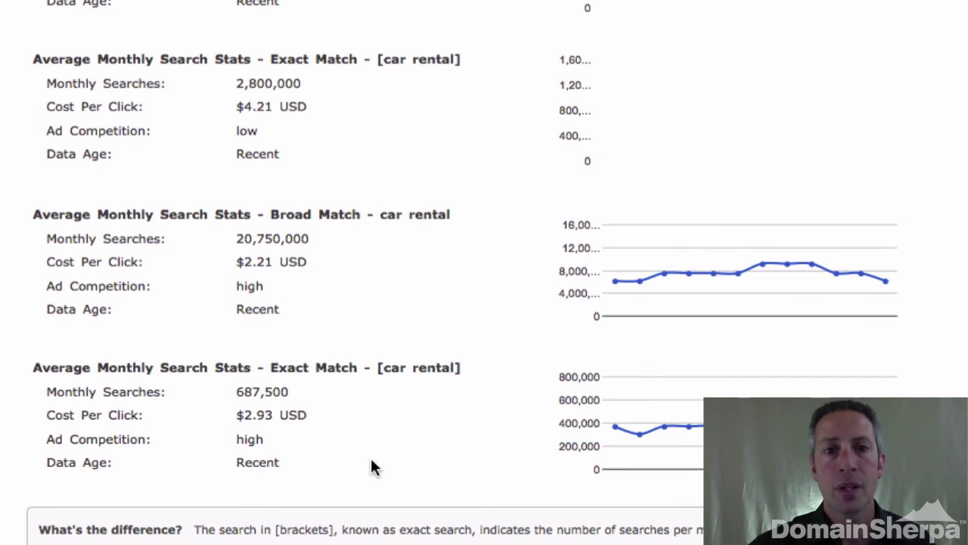
{"action": "scroll", "coordinate": [370, 467], "scroll_direction": "up", "scroll_amount": 5}
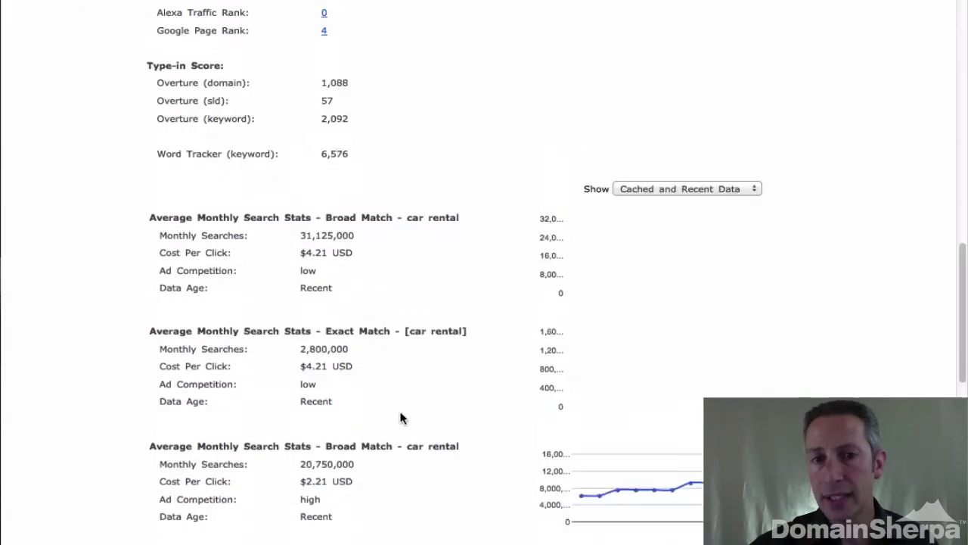
{"action": "scroll", "coordinate": [401, 418], "scroll_direction": "up", "scroll_amount": 10}
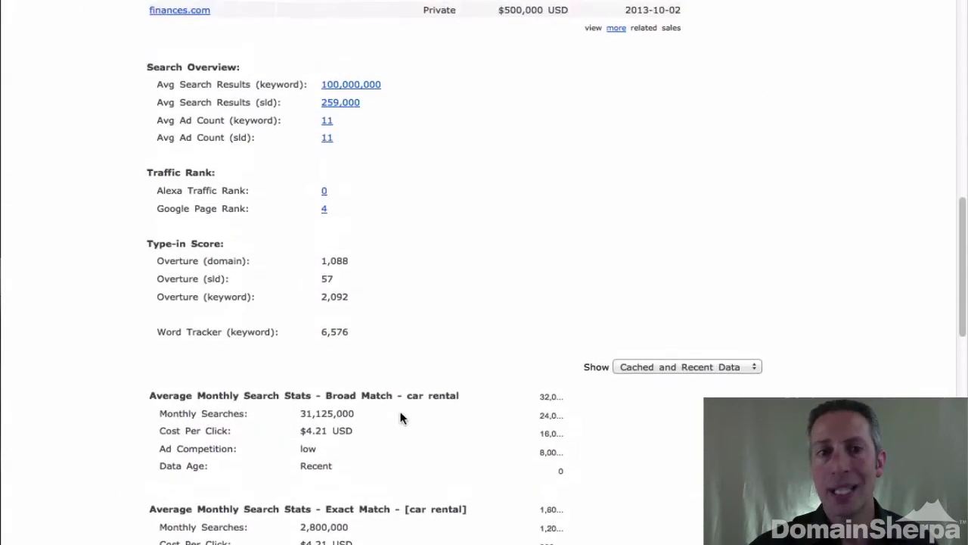
{"action": "scroll", "coordinate": [401, 418], "scroll_direction": "up", "scroll_amount": 3}
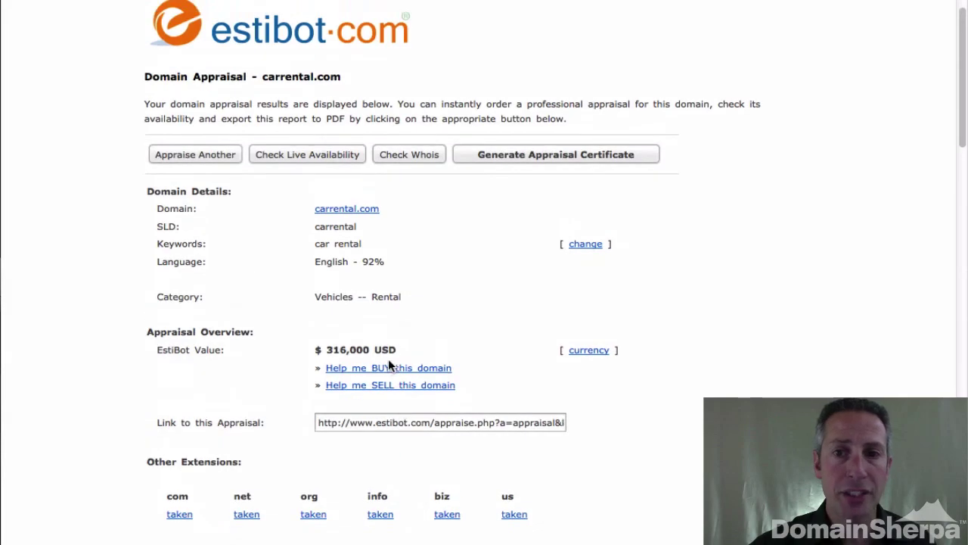